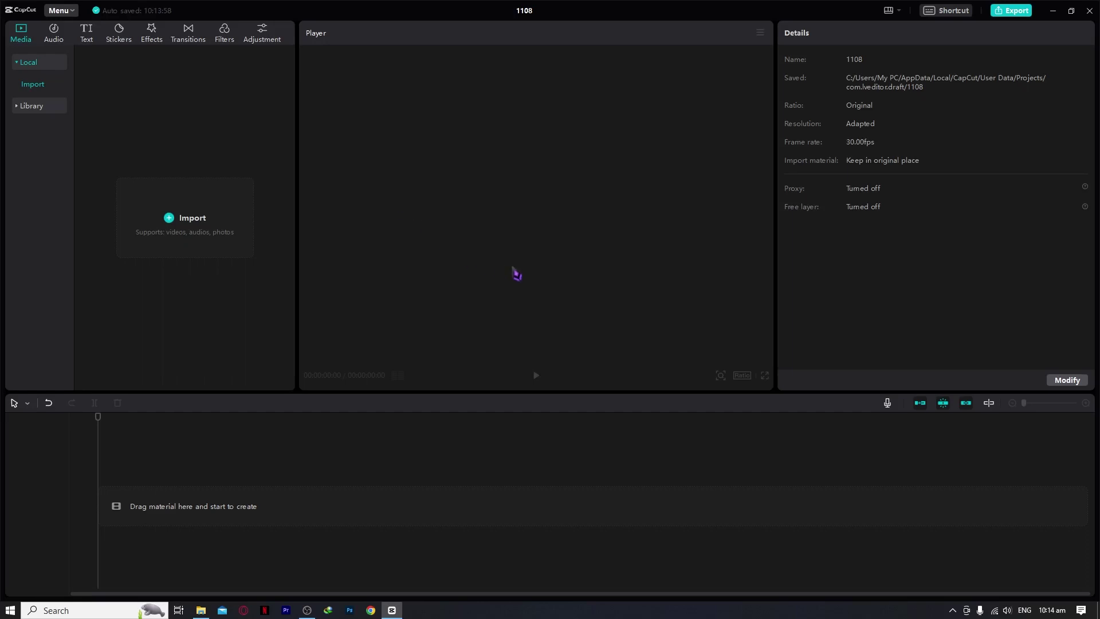
Step: Switch from the empty CapCut project 1108 to the File Explorer window
key("alt+Tab")
Step: Drag the two pexels photos from the SAMPLES folder into CapCut's media library
left_click(775, 298)
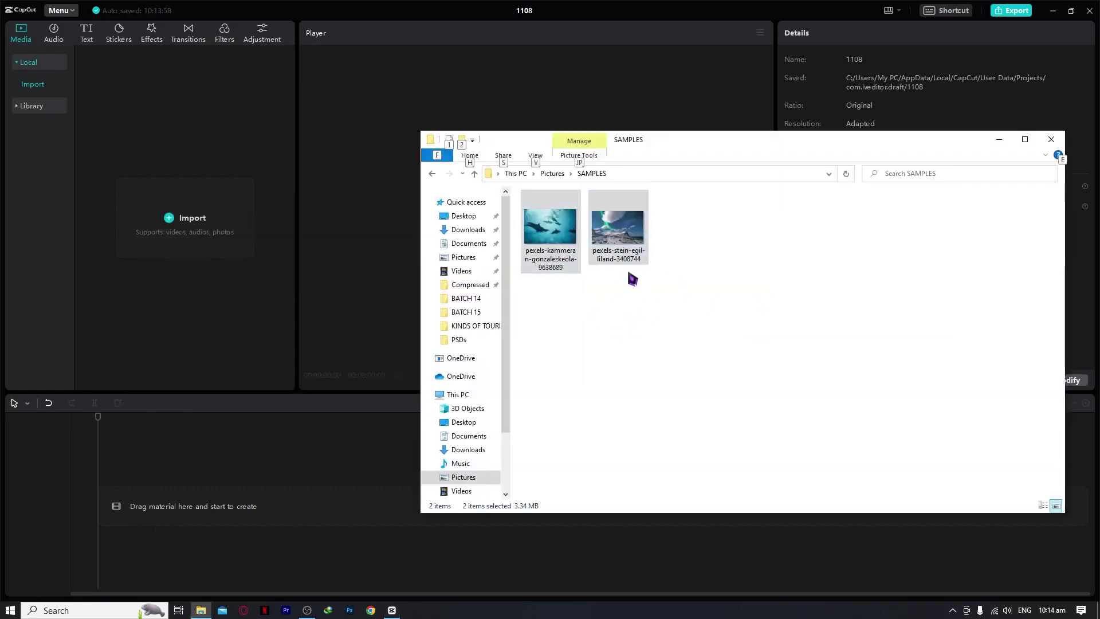
left_click(683, 287)
left_click_drag(698, 220, 220, 250)
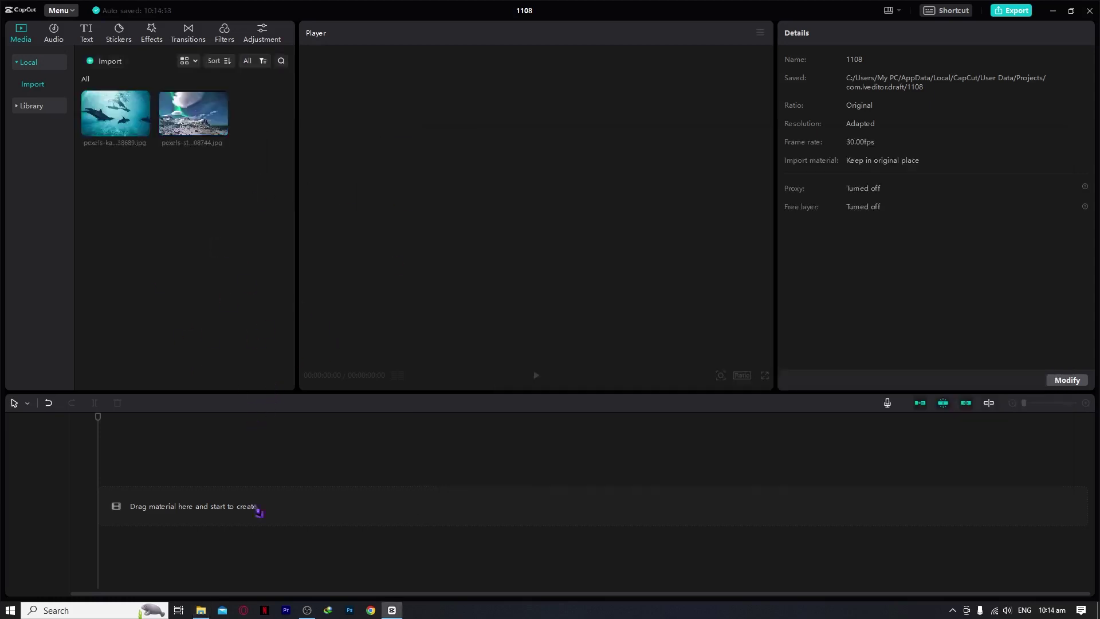
Step: Place the dolphin then the aurora photo back-to-back on the timeline, and select the dolphin clip at 00:00
left_click_drag(116, 123, 156, 519)
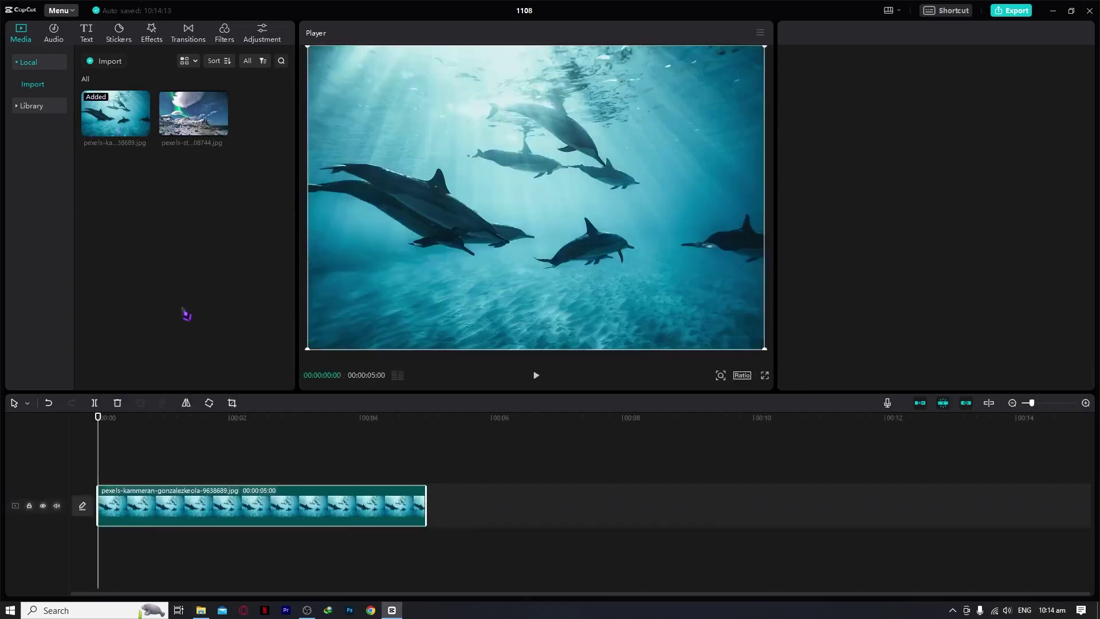
left_click_drag(195, 114, 665, 510)
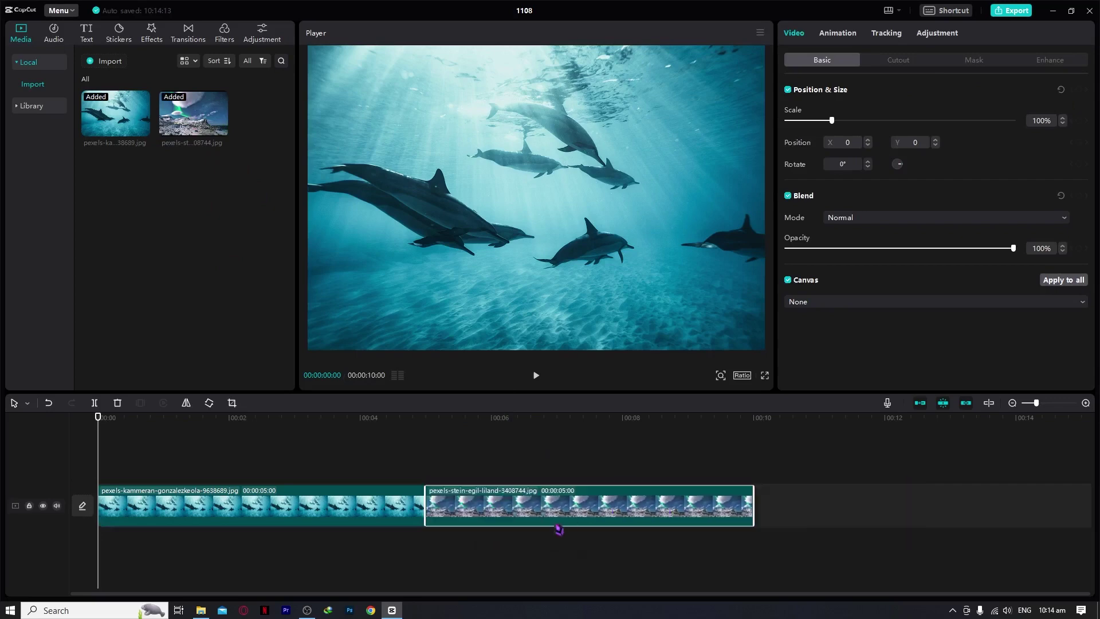
left_click(339, 418)
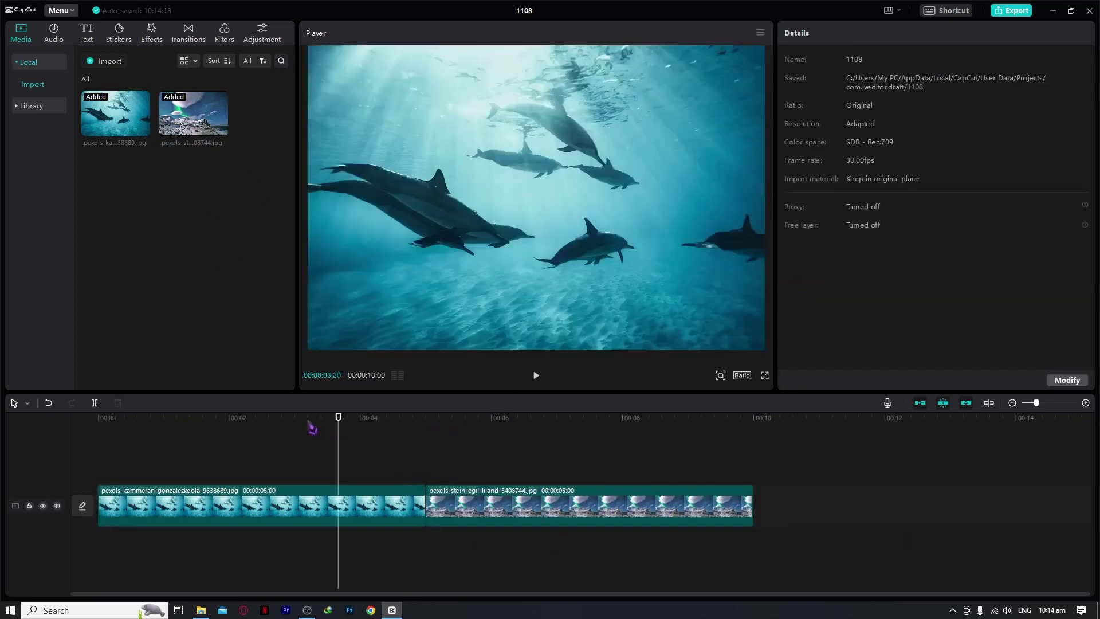
left_click(285, 419)
left_click_drag(233, 422, 100, 430)
left_click(198, 496)
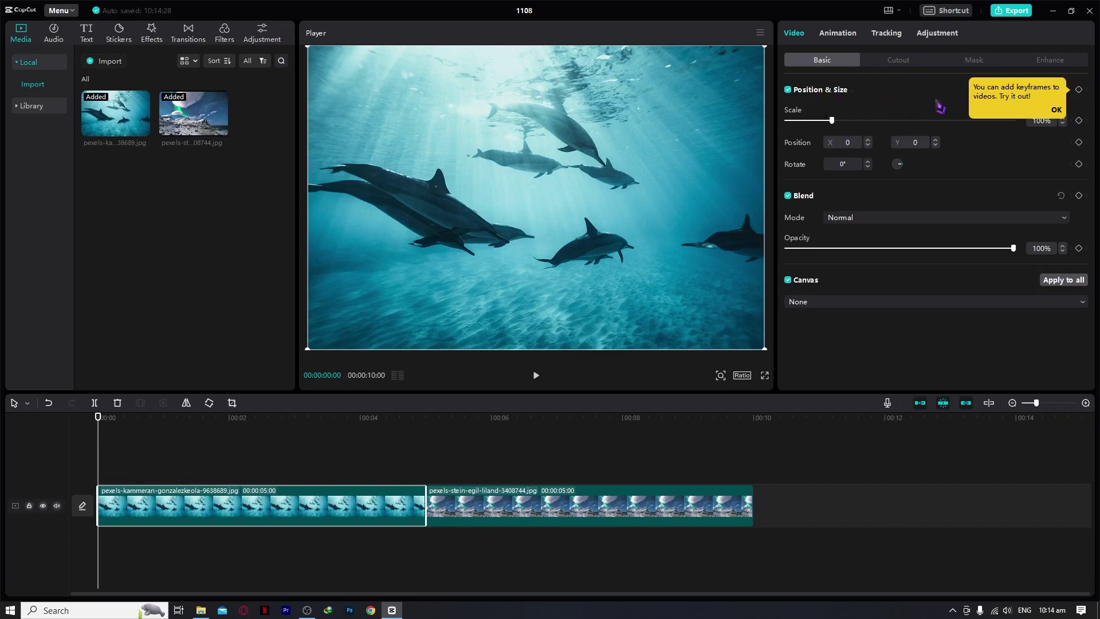
Step: Dismiss the keyframe tip and add a 100% Scale keyframe at the dolphin clip's start
left_click(1058, 110)
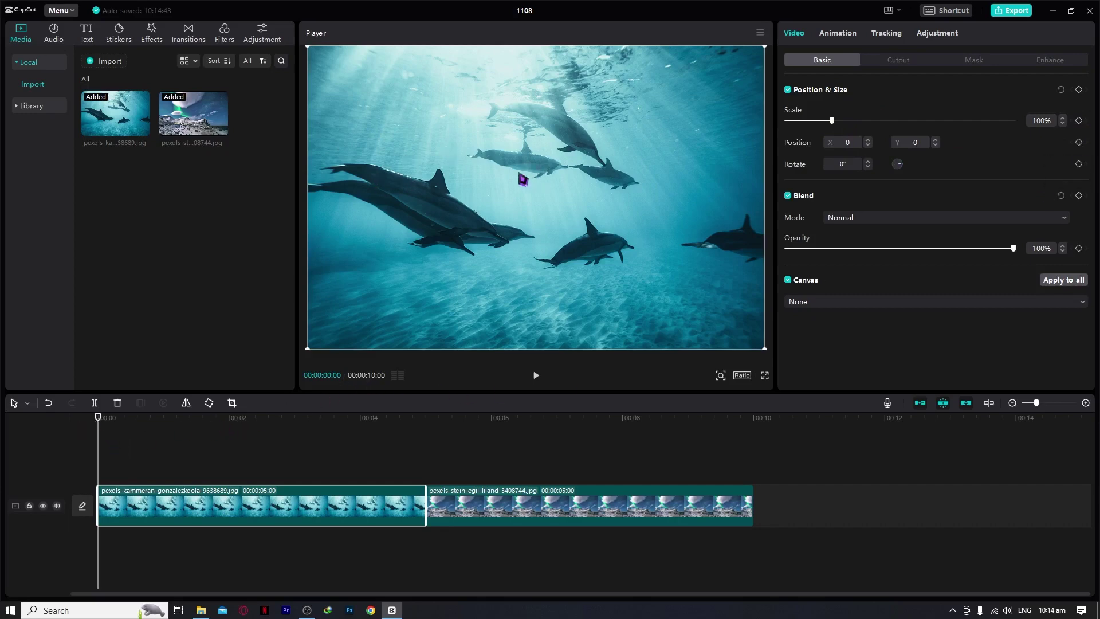
left_click(333, 427)
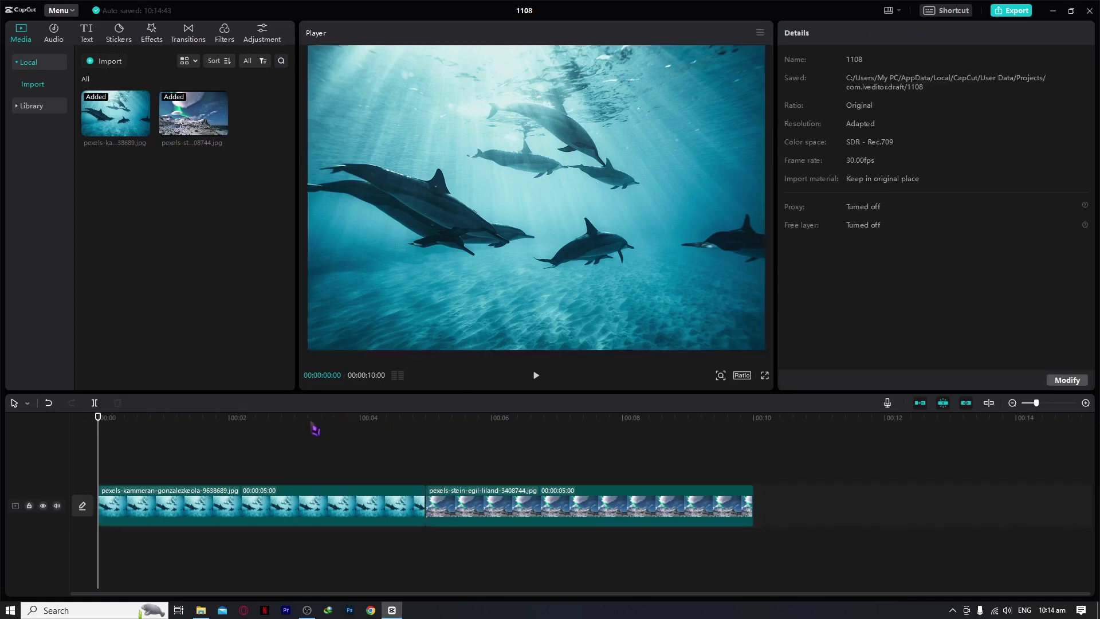
left_click(340, 419)
left_click_drag(372, 420, 97, 420)
left_click(163, 505)
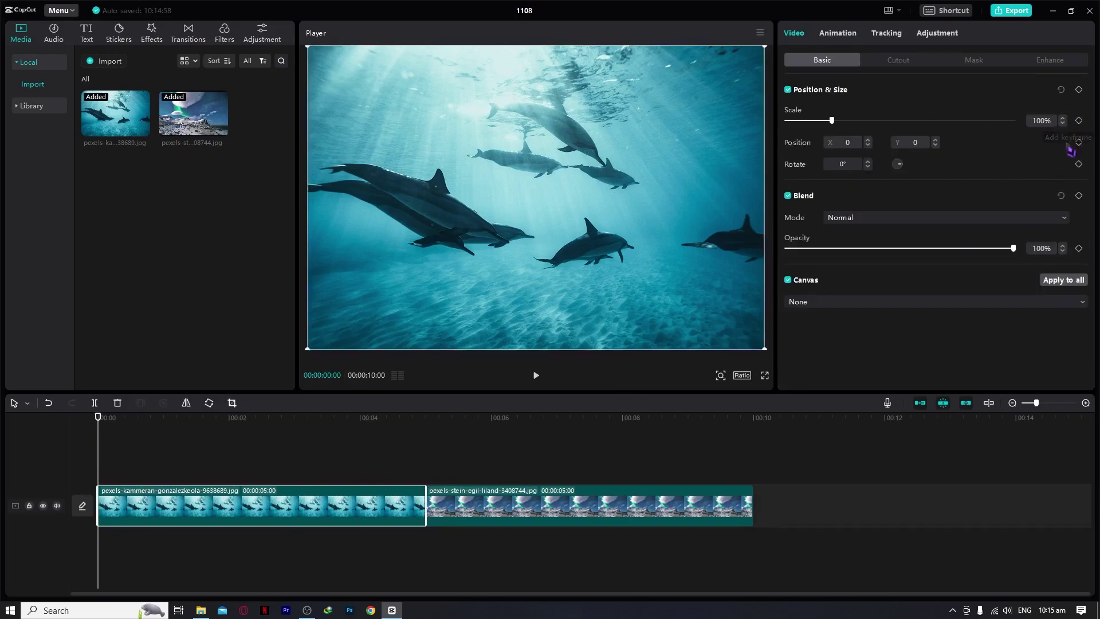
left_click(1078, 120)
Step: Set the dolphin clip's Scale to 152% at about 00:00:03:15, creating a second keyframe
left_click_drag(109, 418, 146, 417)
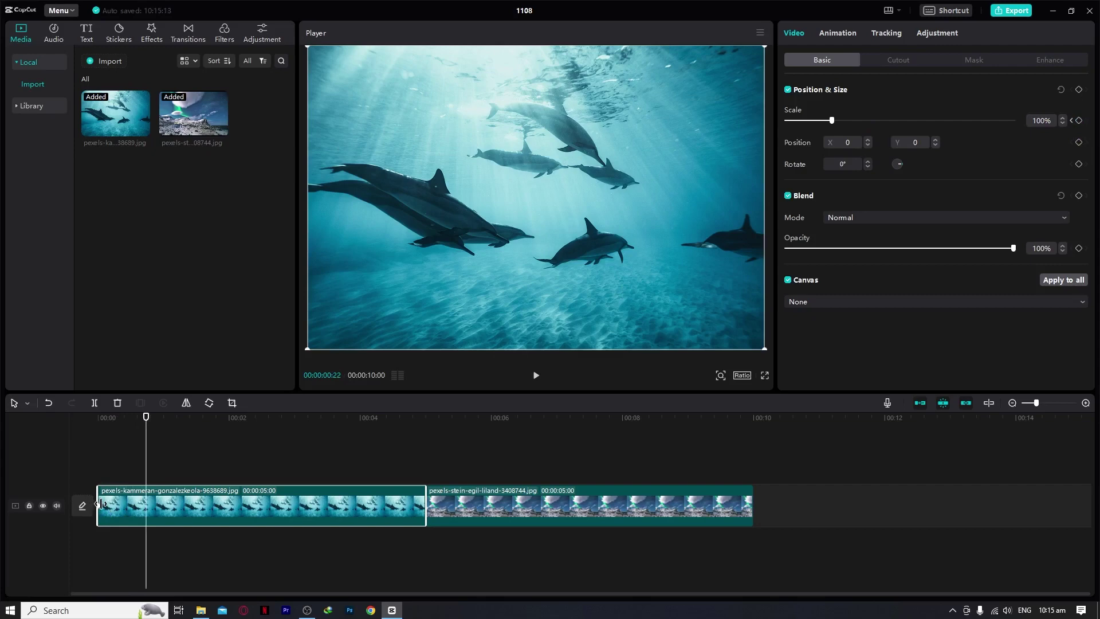
left_click_drag(113, 423, 98, 418)
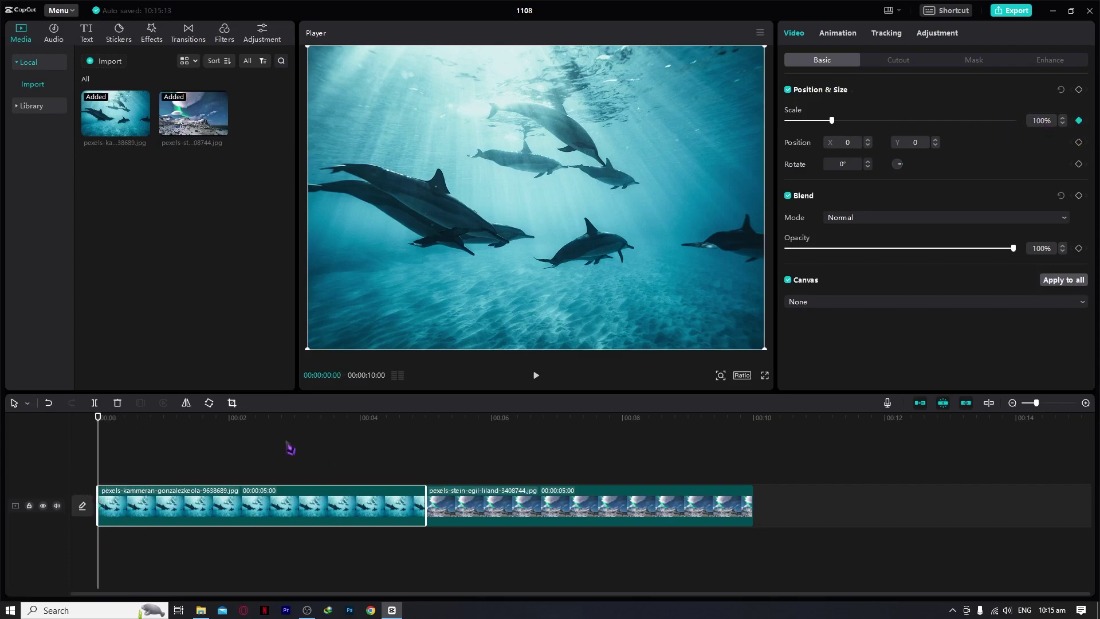
left_click_drag(280, 420, 328, 436)
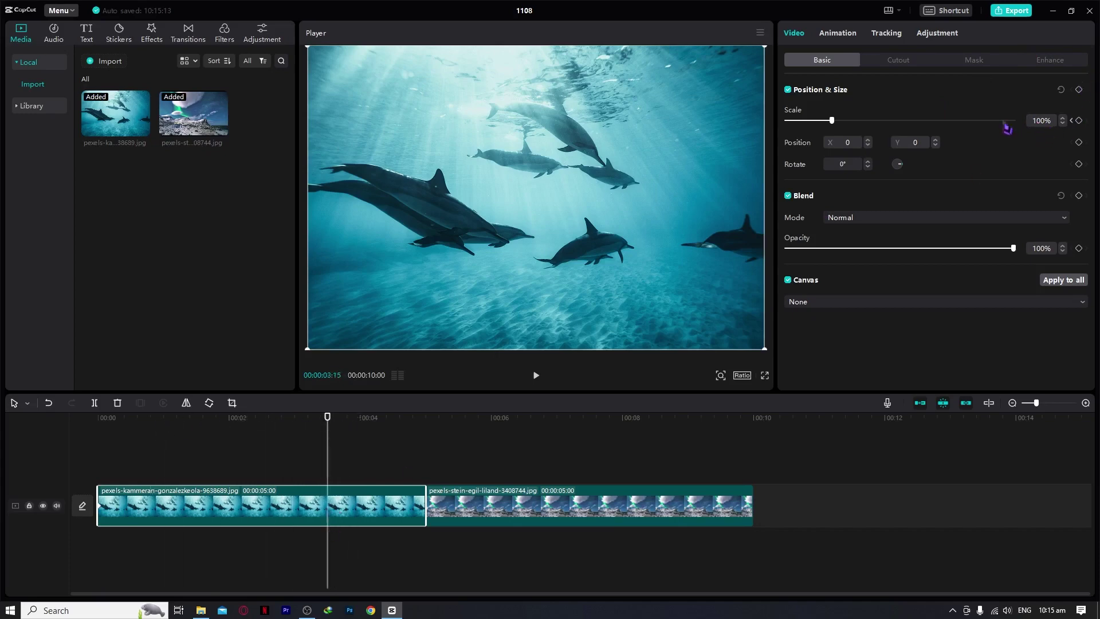
left_click_drag(831, 121, 856, 122)
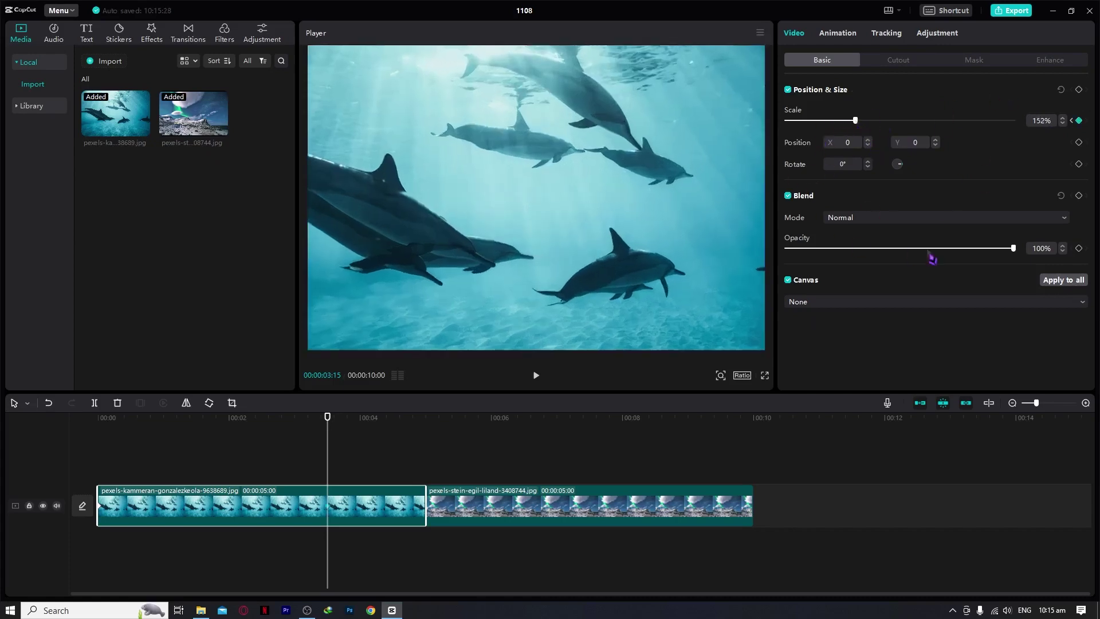
Step: Preview the dolphin zoom from the start, then park on the 152% keyframe
left_click_drag(216, 424, 99, 433)
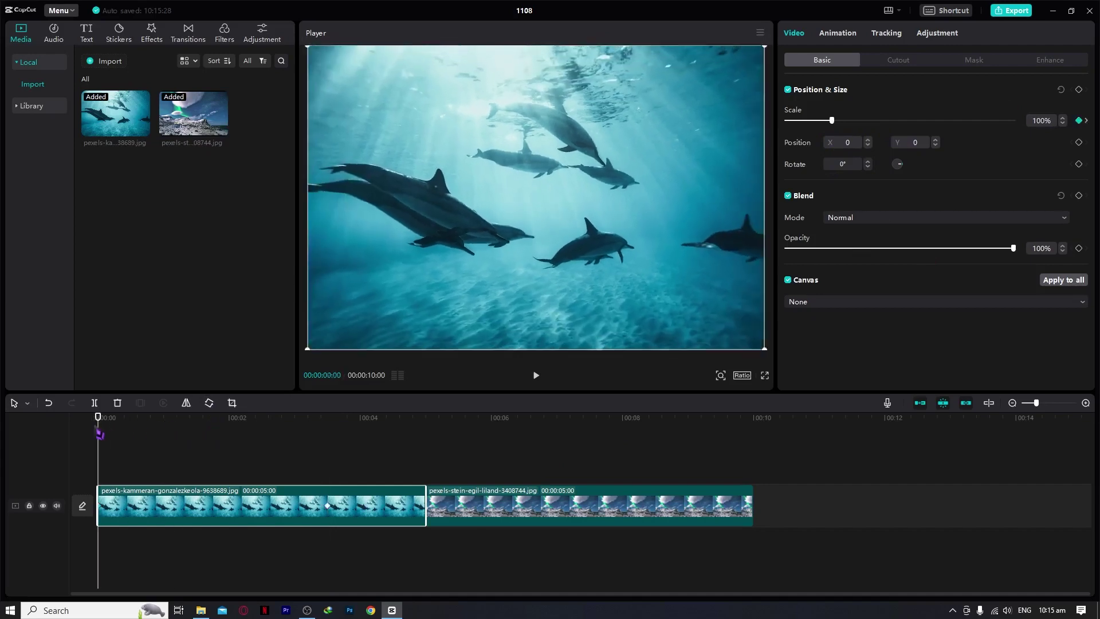
key("space")
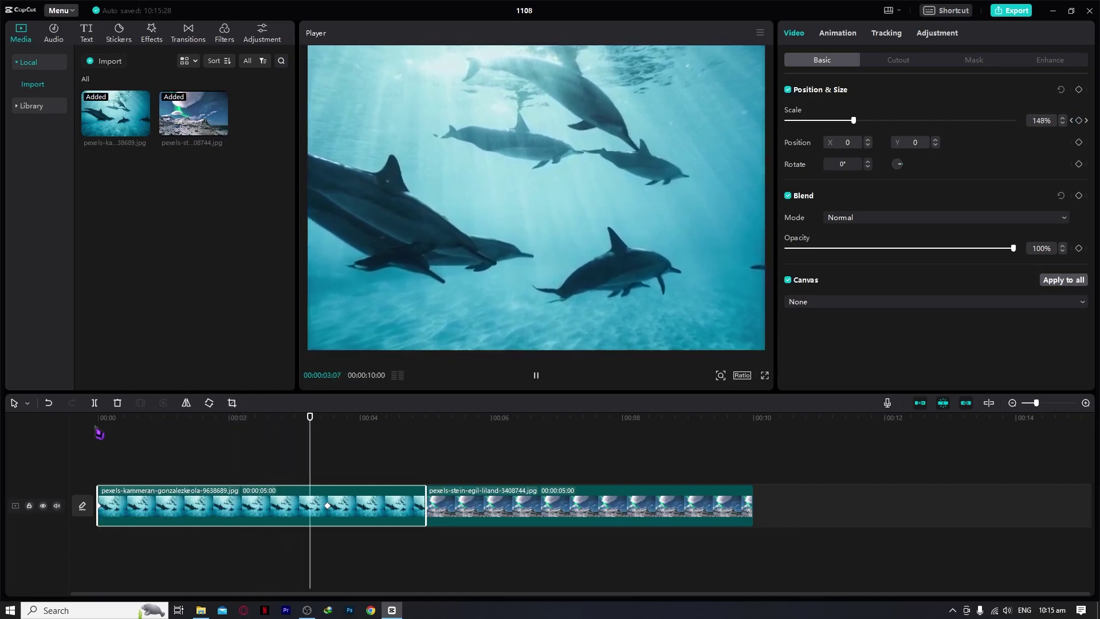
key("space")
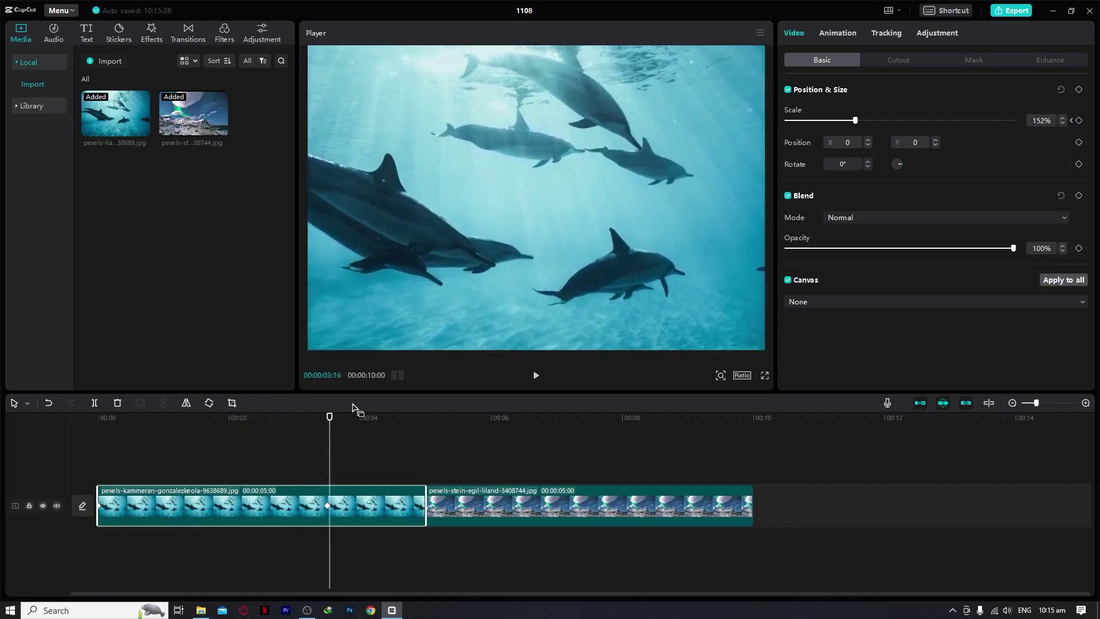
left_click(332, 418)
left_click_drag(332, 418, 427, 419)
left_click(452, 515)
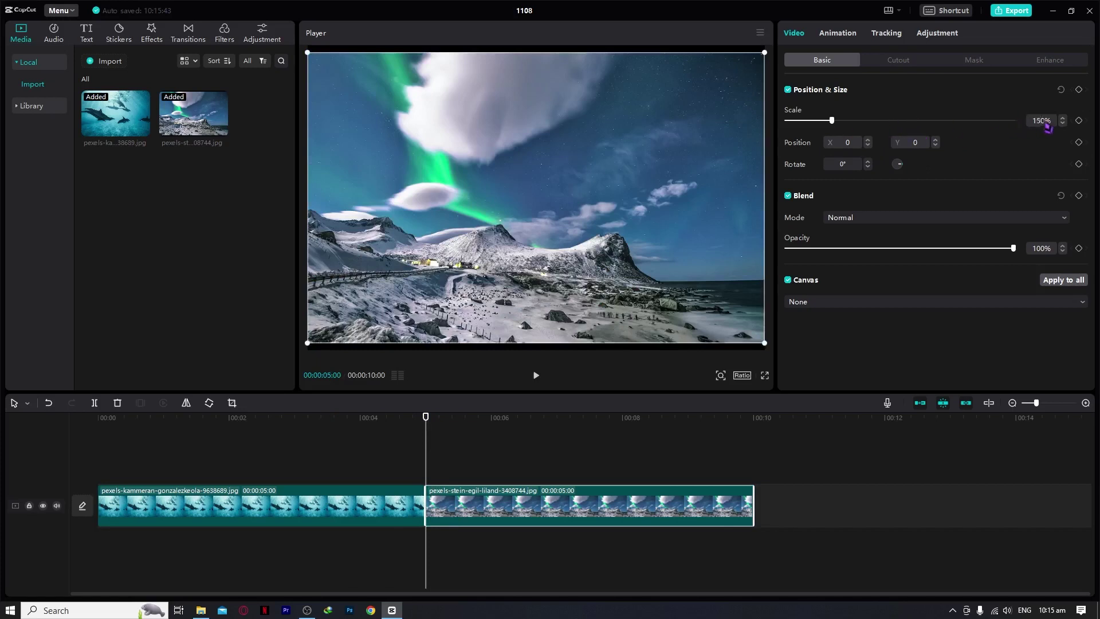
Step: Keyframe the aurora clip at 150% Scale at its start and 100% near 00:00:08:27
key("Return")
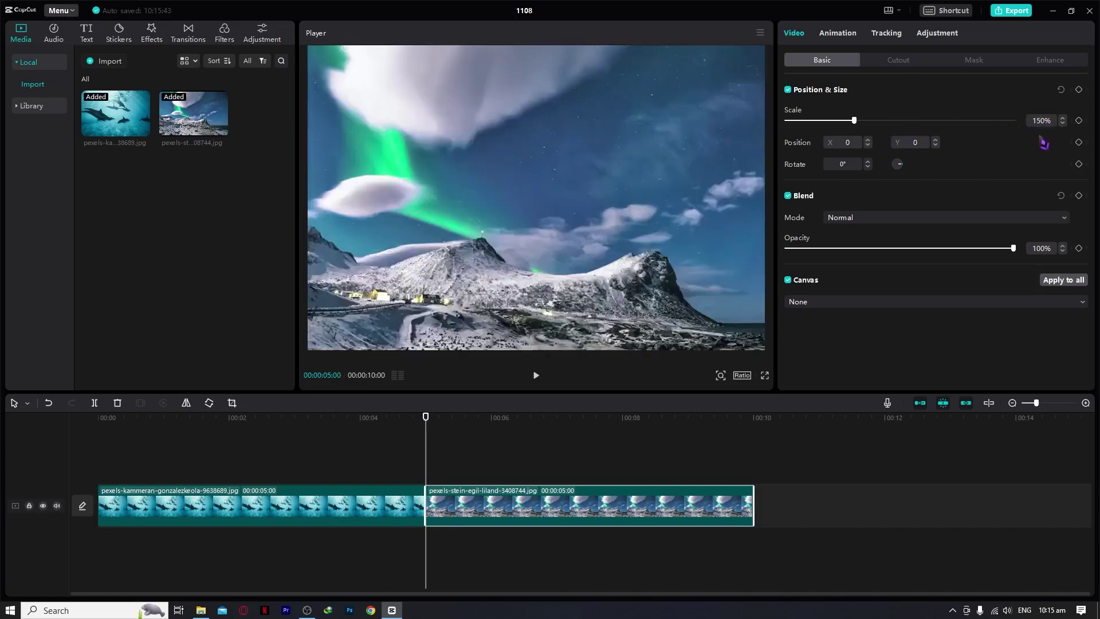
left_click(1079, 121)
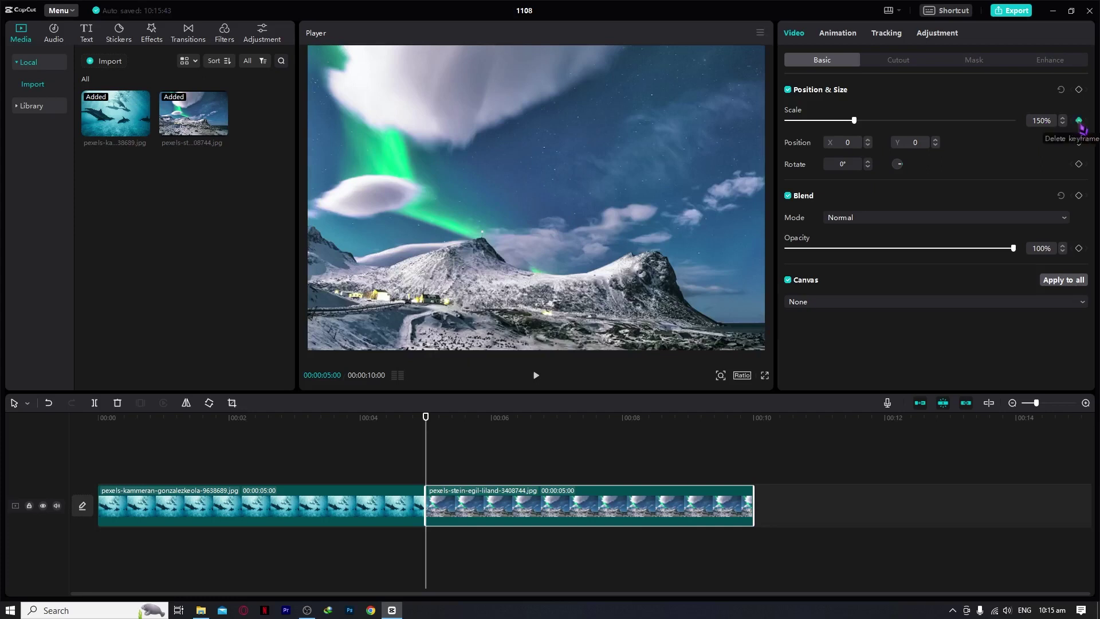
left_click_drag(585, 422, 682, 427)
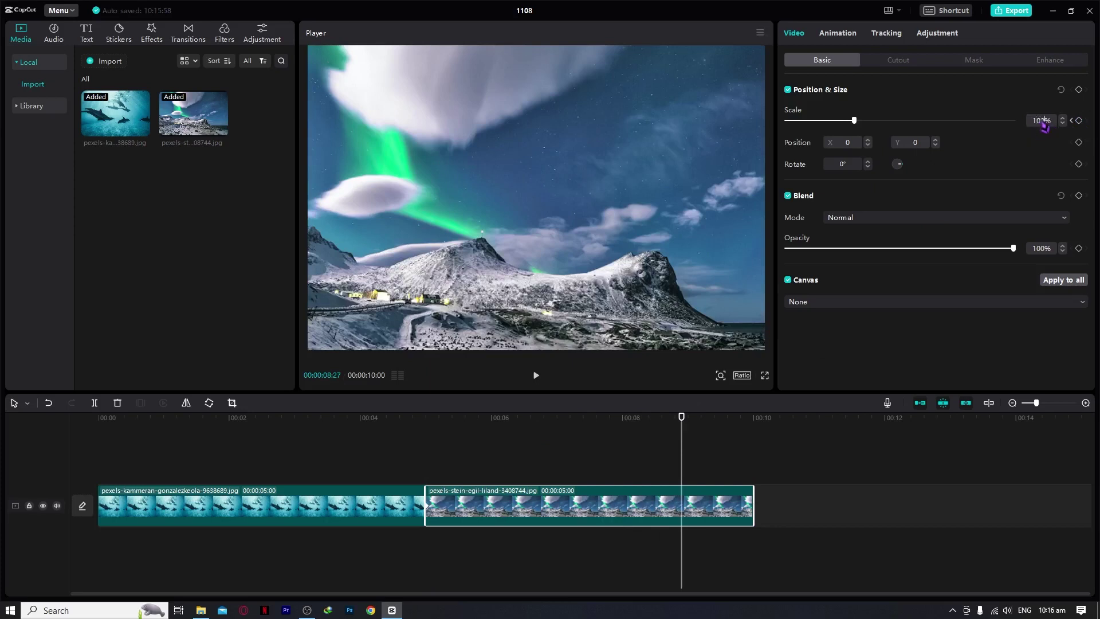
scroll(1043, 125, "down", 3)
Step: Preview the aurora zoom-out from its start, then reselect the dolphin clip
left_click(426, 417)
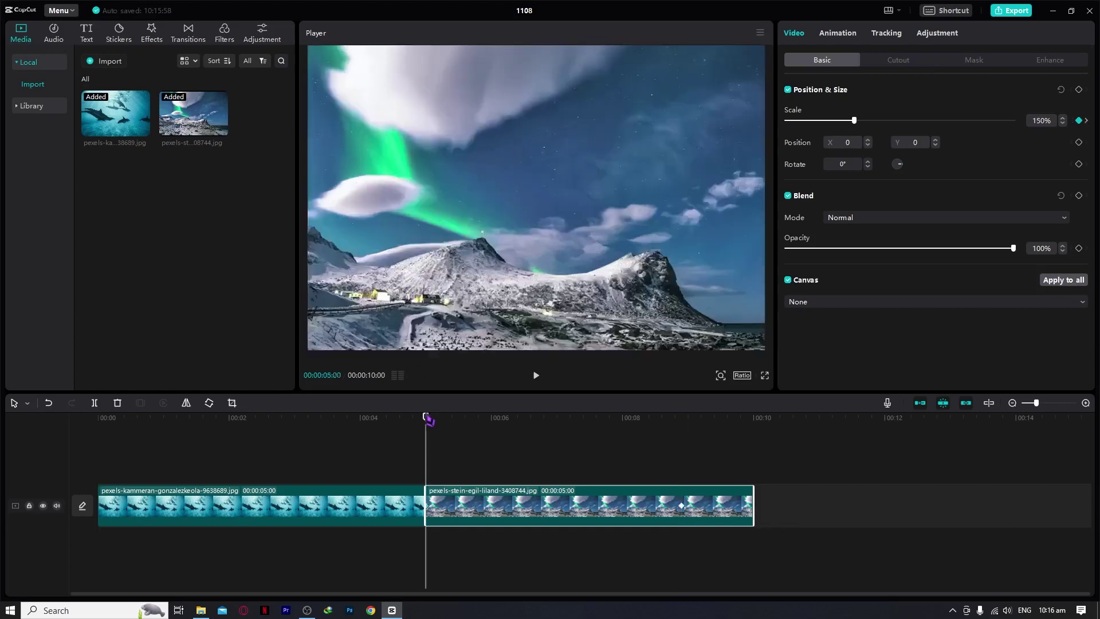
key("space")
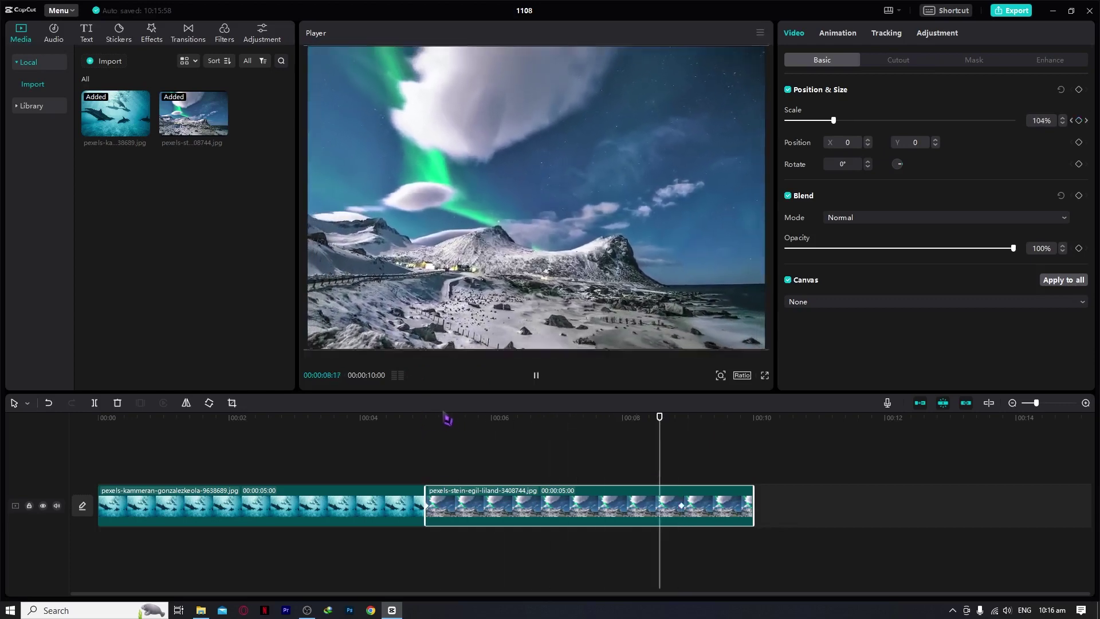
left_click(445, 427)
left_click_drag(229, 428, 98, 417)
left_click(226, 523)
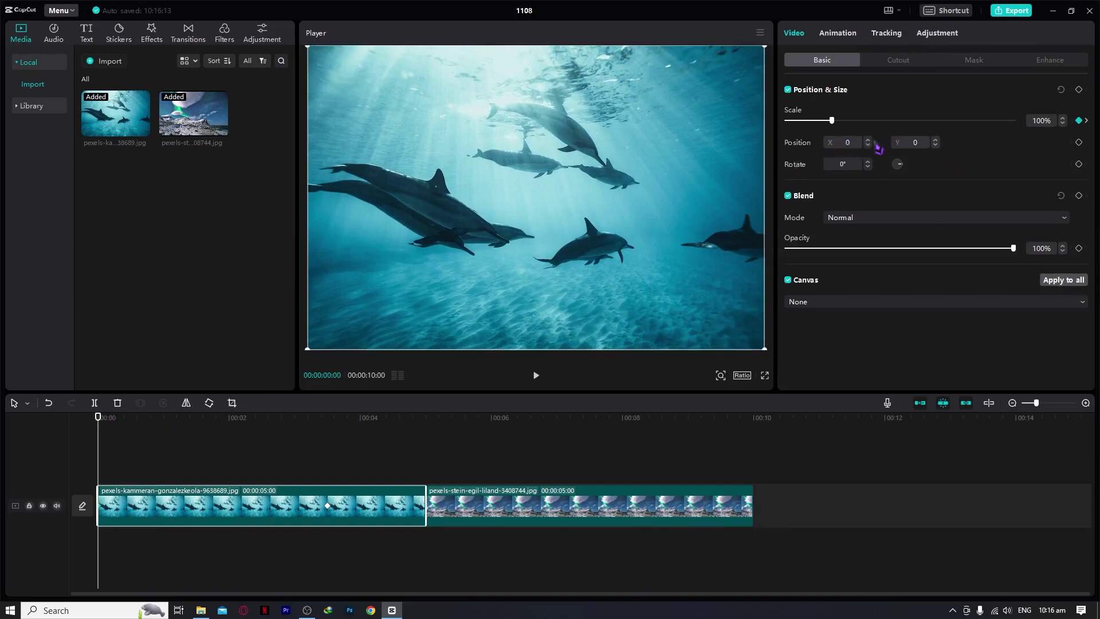
left_click_drag(612, 191, 676, 184)
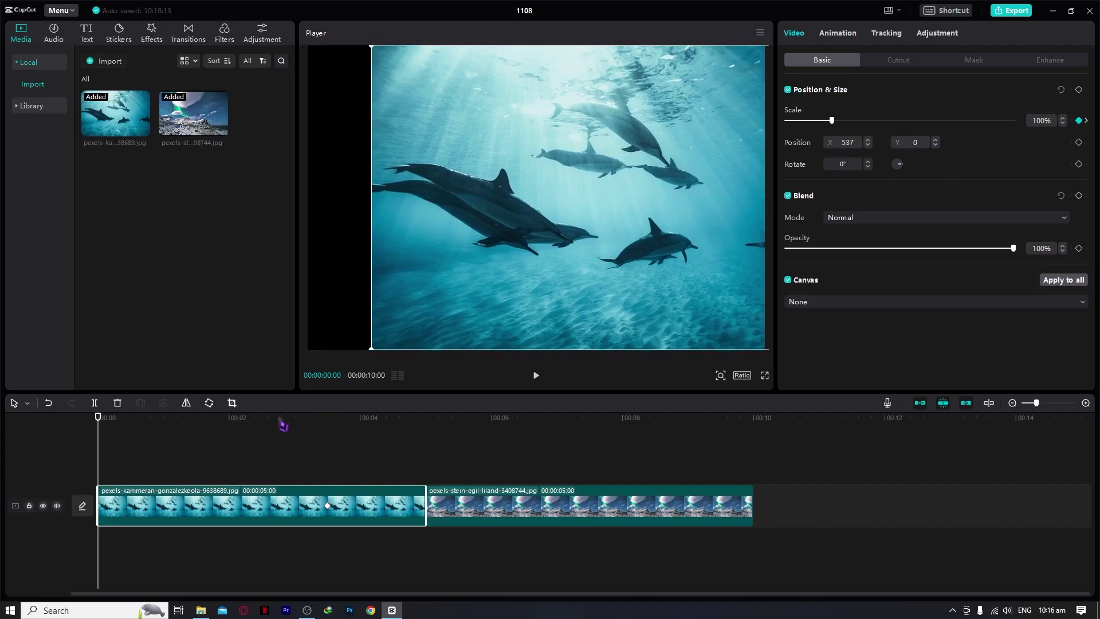
left_click_drag(282, 422, 325, 422)
left_click_drag(601, 252, 348, 257)
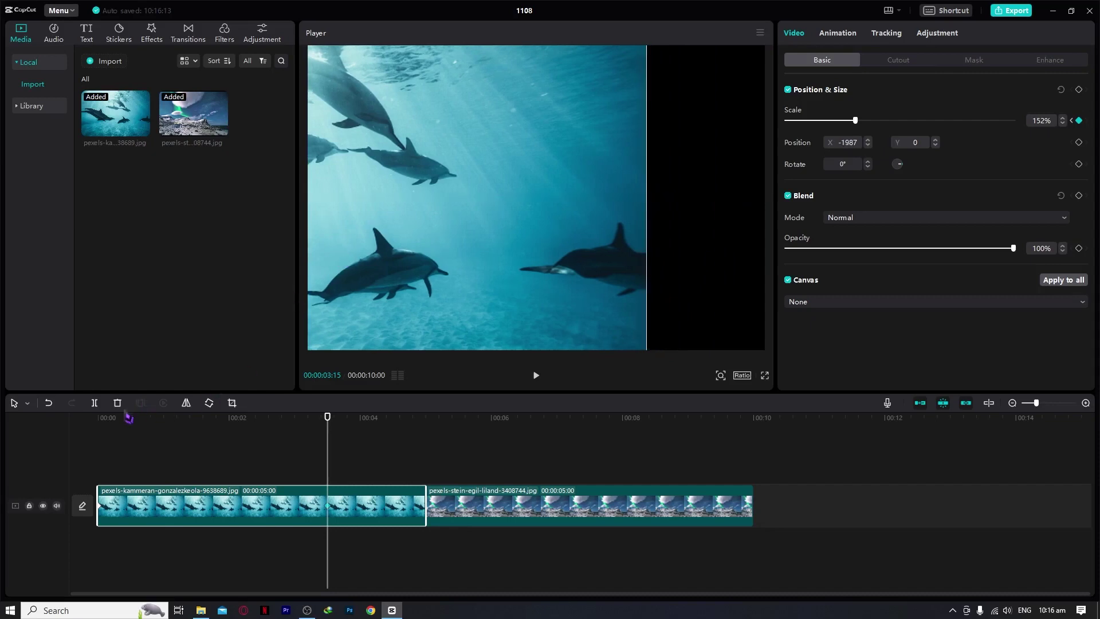
left_click_drag(110, 421, 95, 423)
key("space")
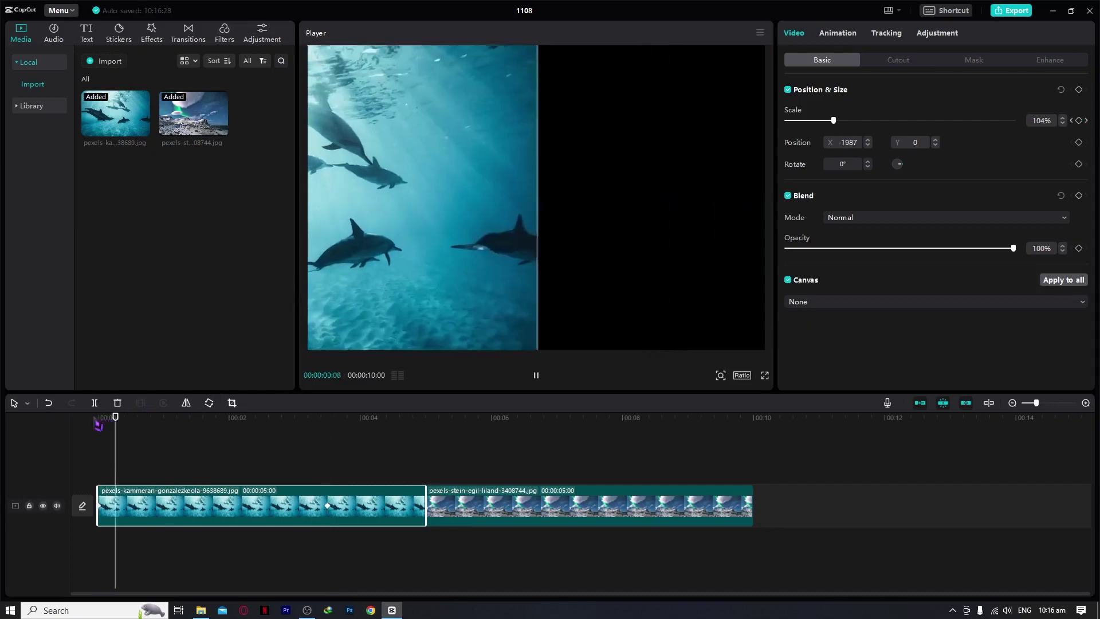
key("space")
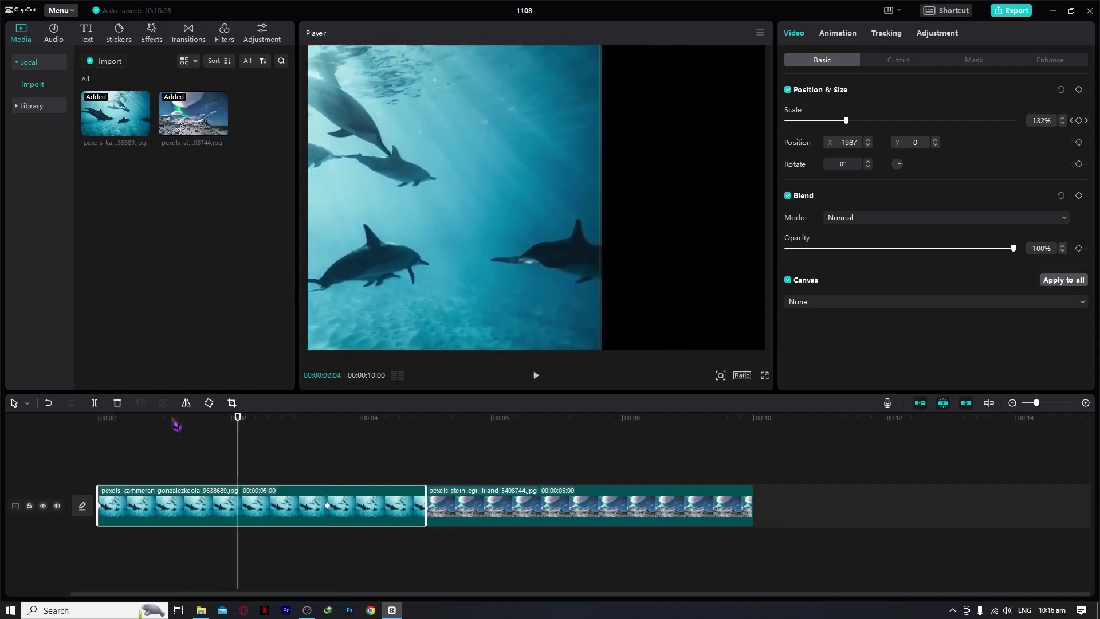
left_click_drag(128, 420, 100, 425)
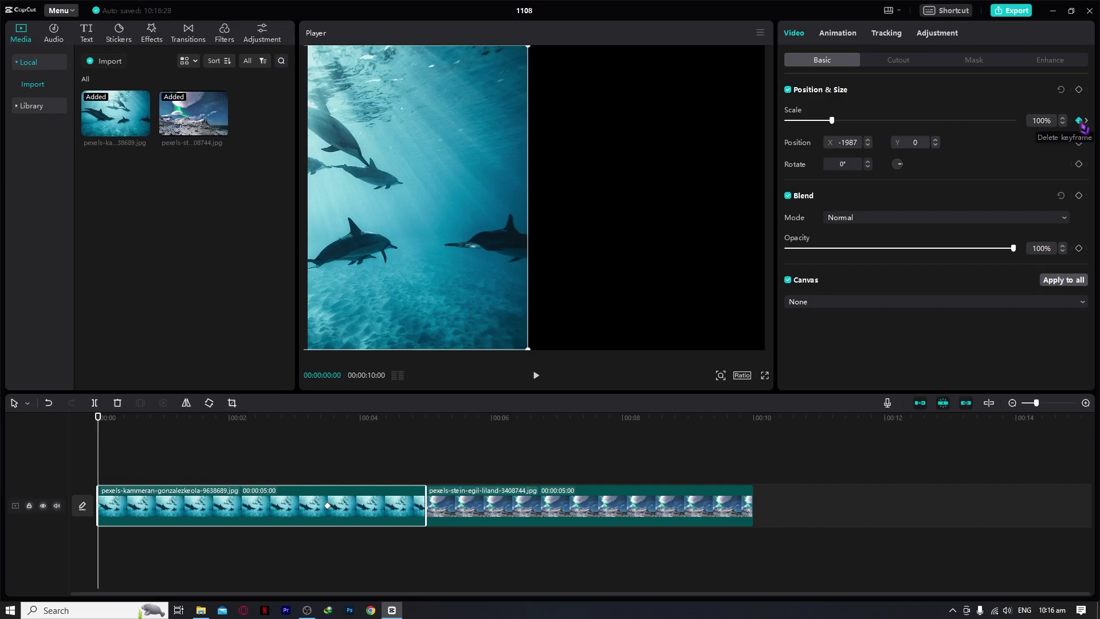
left_click(1079, 120)
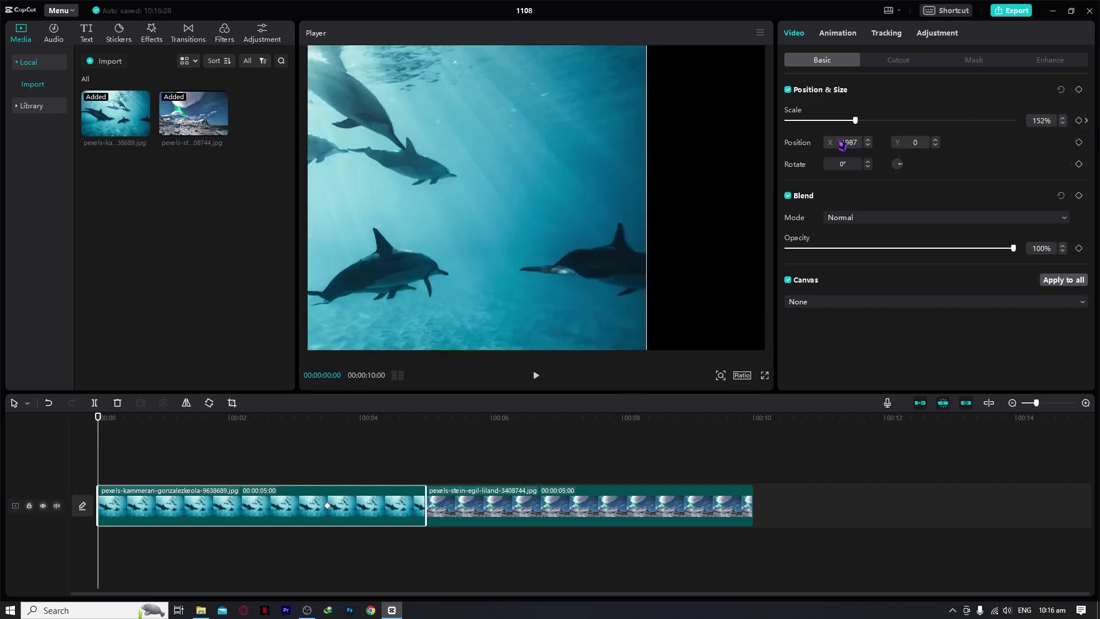
left_click_drag(345, 180, 522, 166)
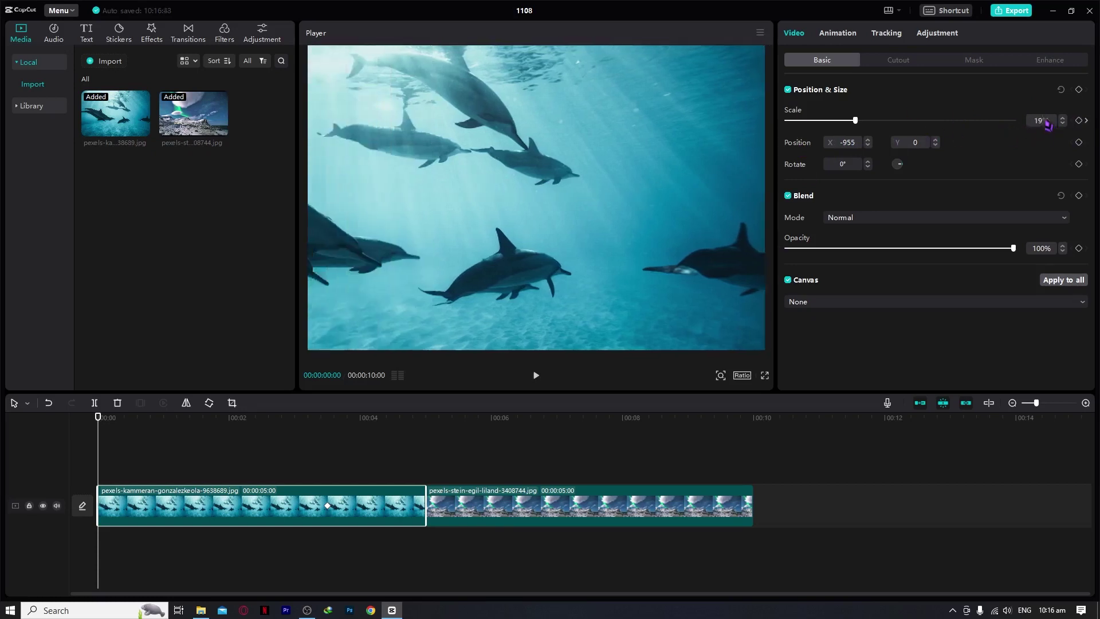
key("Return")
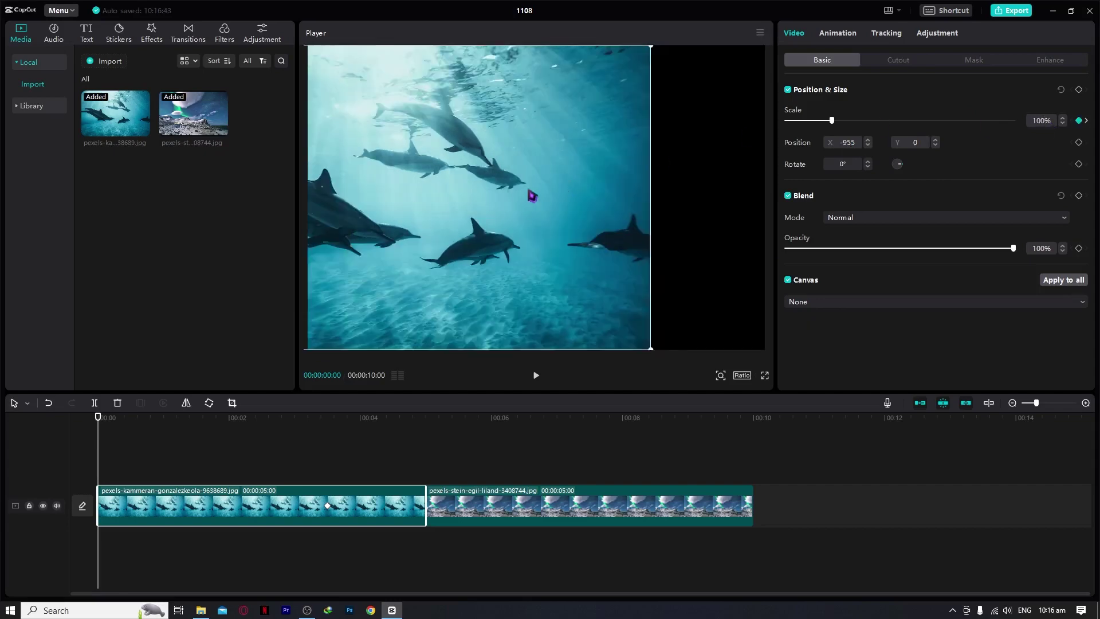
left_click_drag(530, 191, 646, 193)
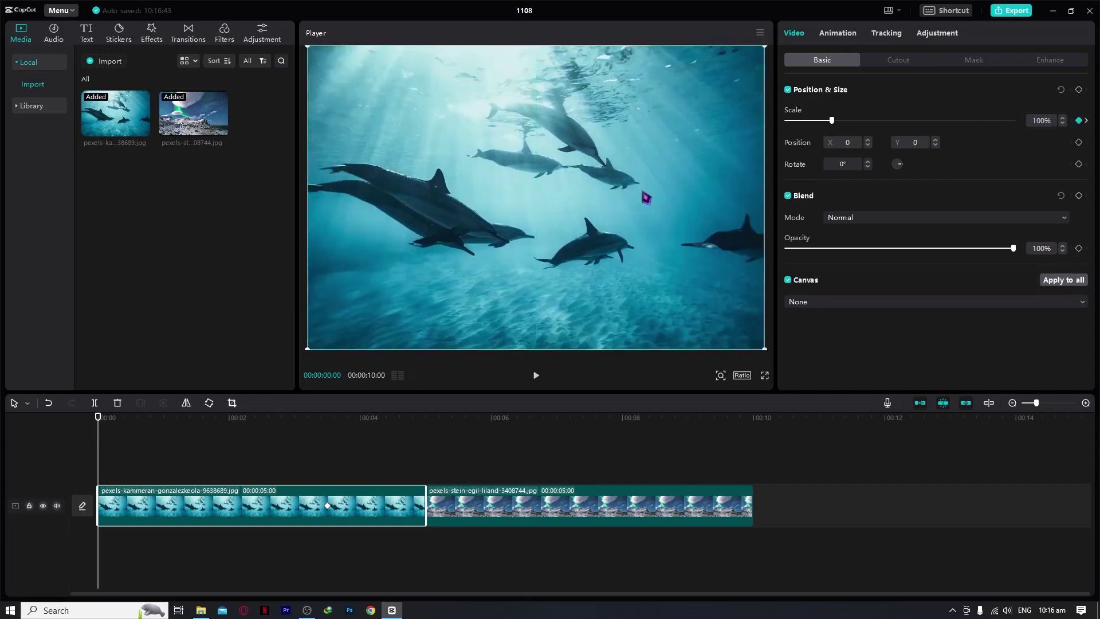
Step: Delete the dolphin clip's 152% Scale keyframe at 00:00:03:15 and return to 00:00
left_click(327, 509)
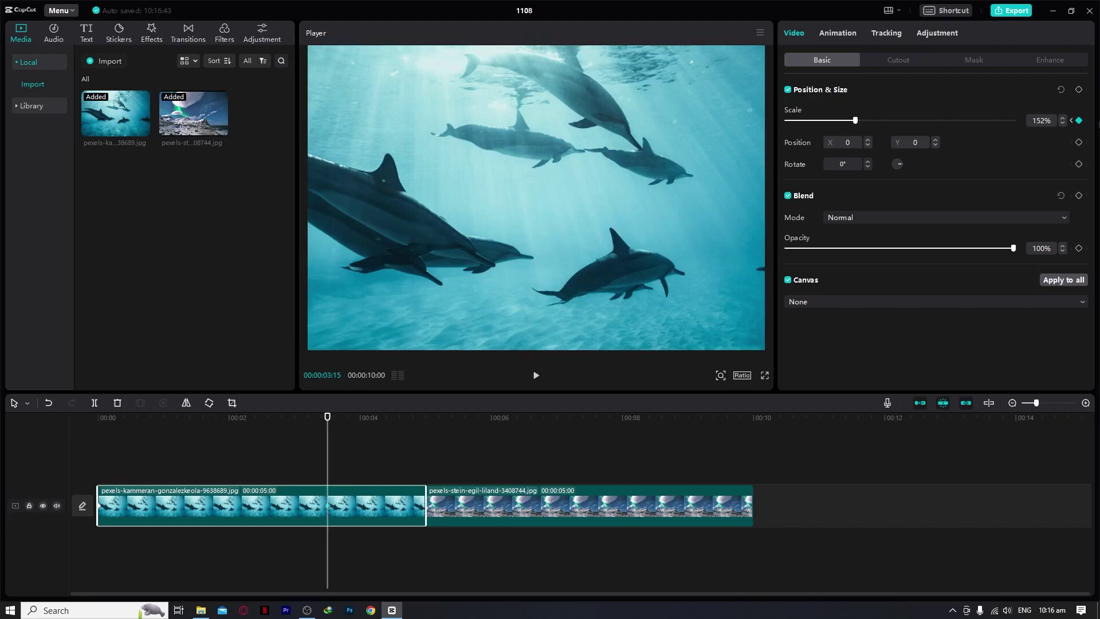
left_click(1079, 121)
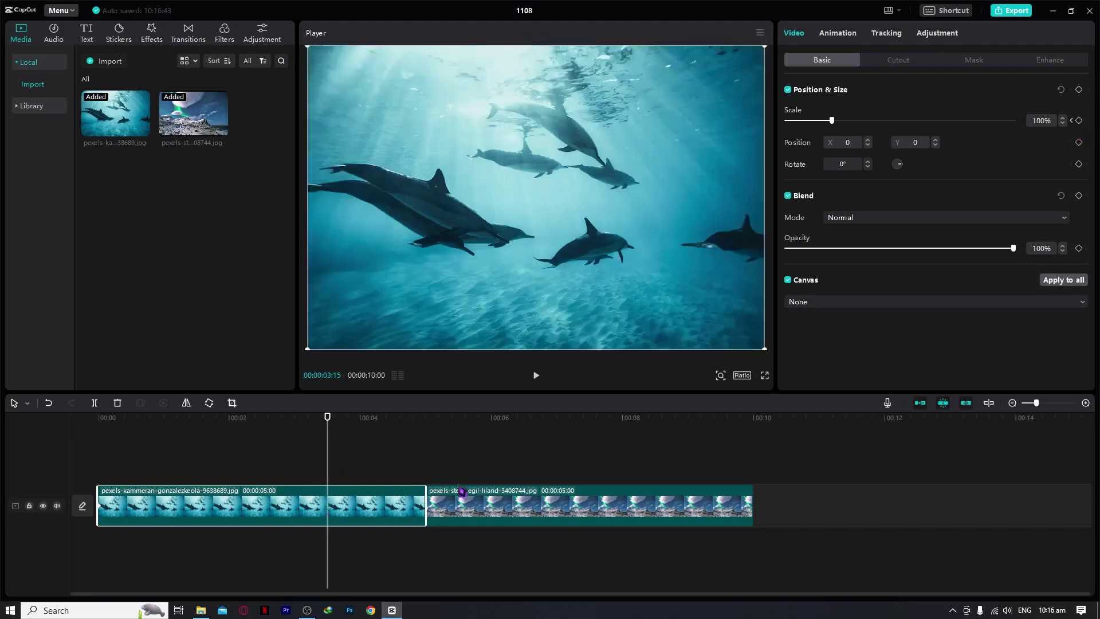
left_click_drag(325, 418, 85, 439)
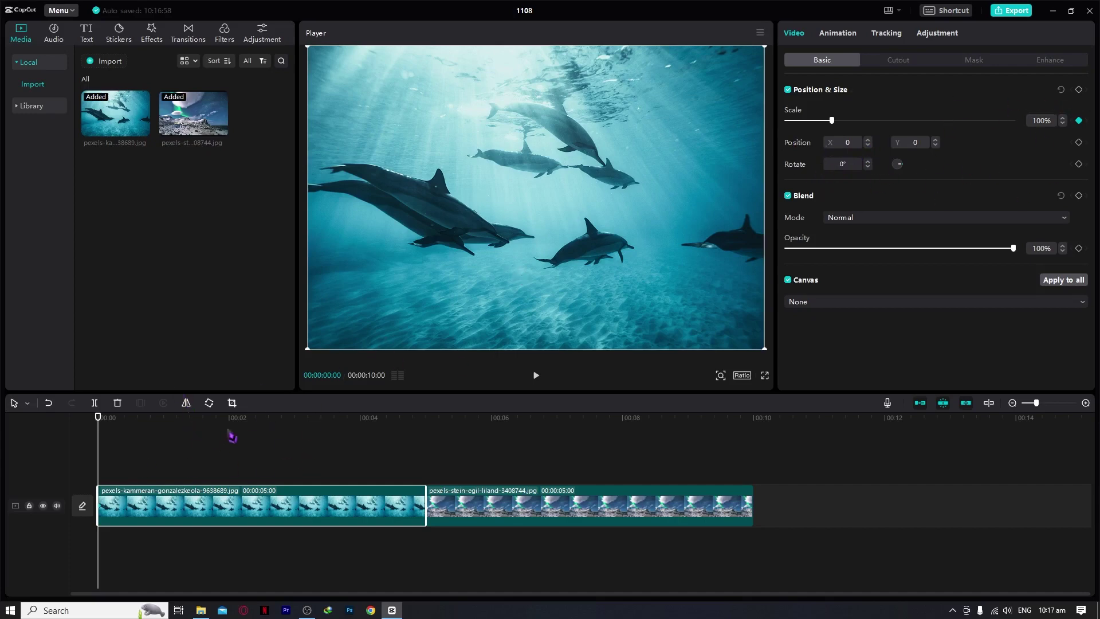
Step: About three seconds in, shift the dolphin image left to X -565 and rotate it to 11°
left_click_drag(205, 420, 298, 420)
left_click_drag(558, 217, 506, 214)
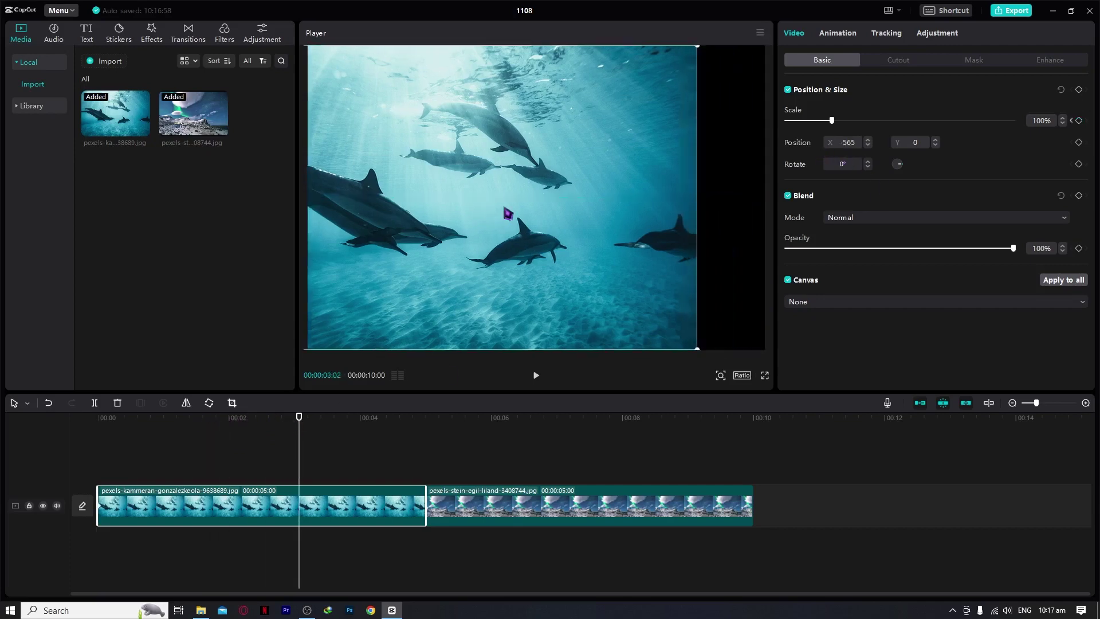
left_click(868, 162)
left_click(868, 163)
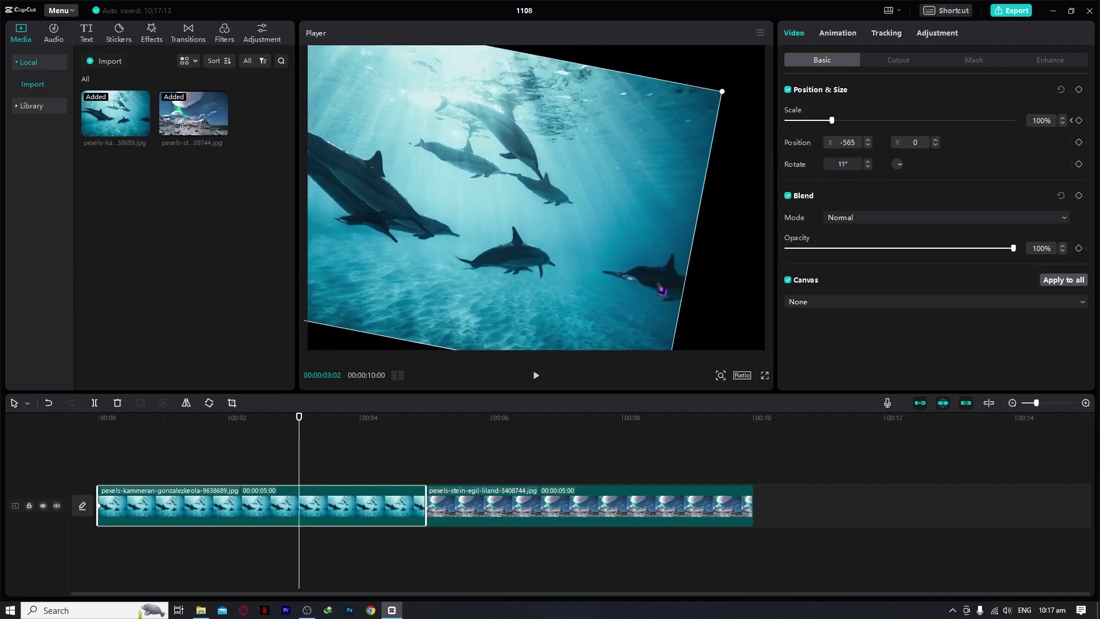
Step: Preview from the start, then add Rotate and Position keyframes at 00:00:02:28
left_click_drag(155, 421, 79, 426)
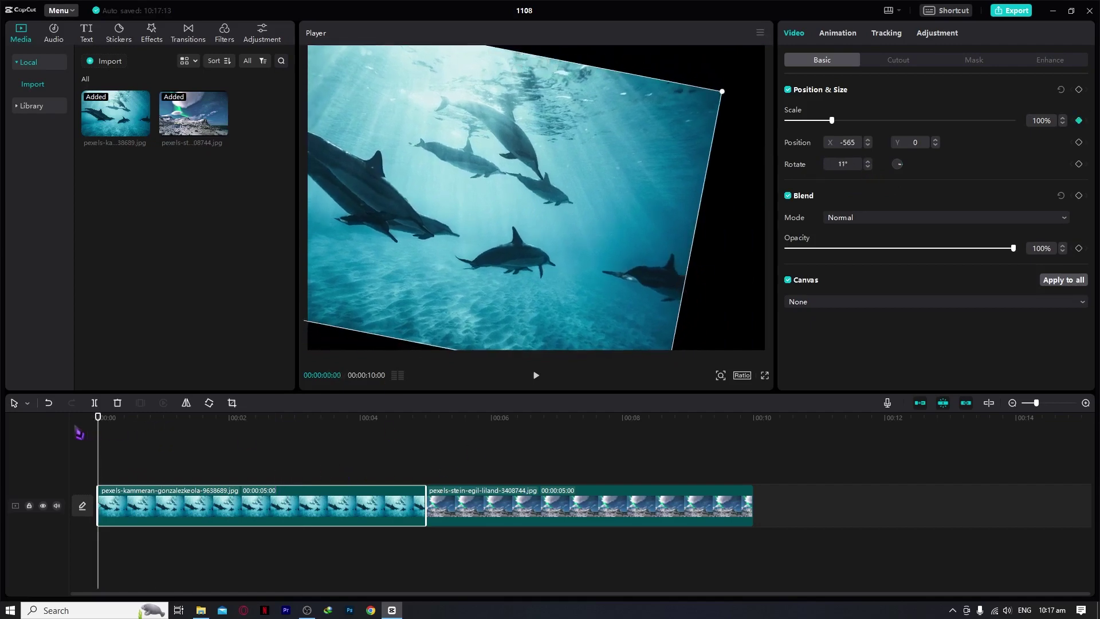
key("space")
left_click(97, 428)
left_click(295, 423)
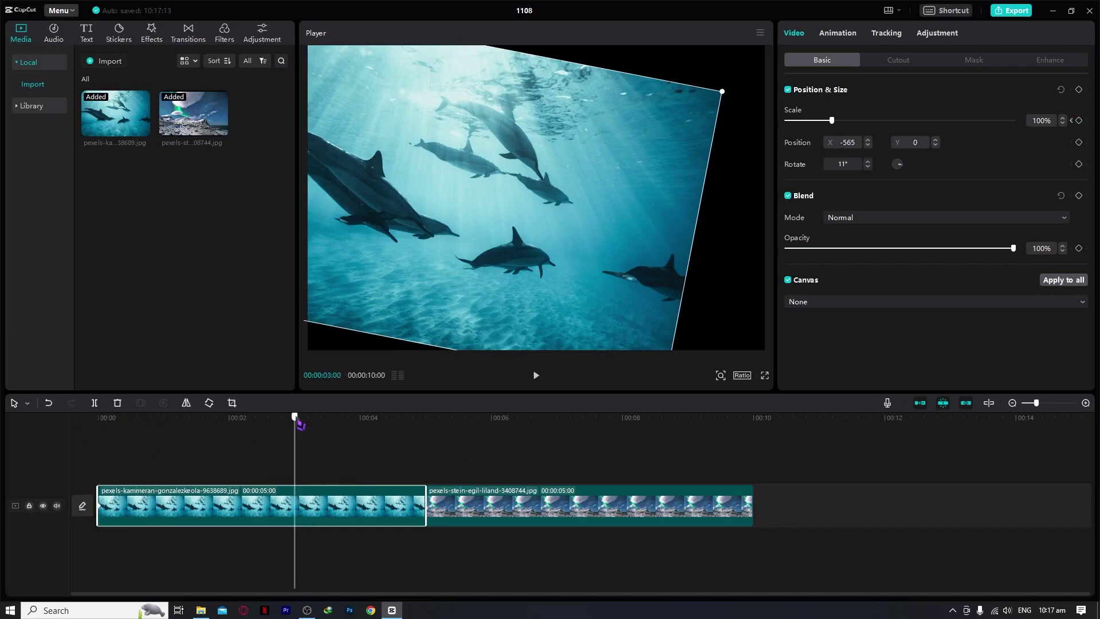
left_click_drag(297, 420, 290, 421)
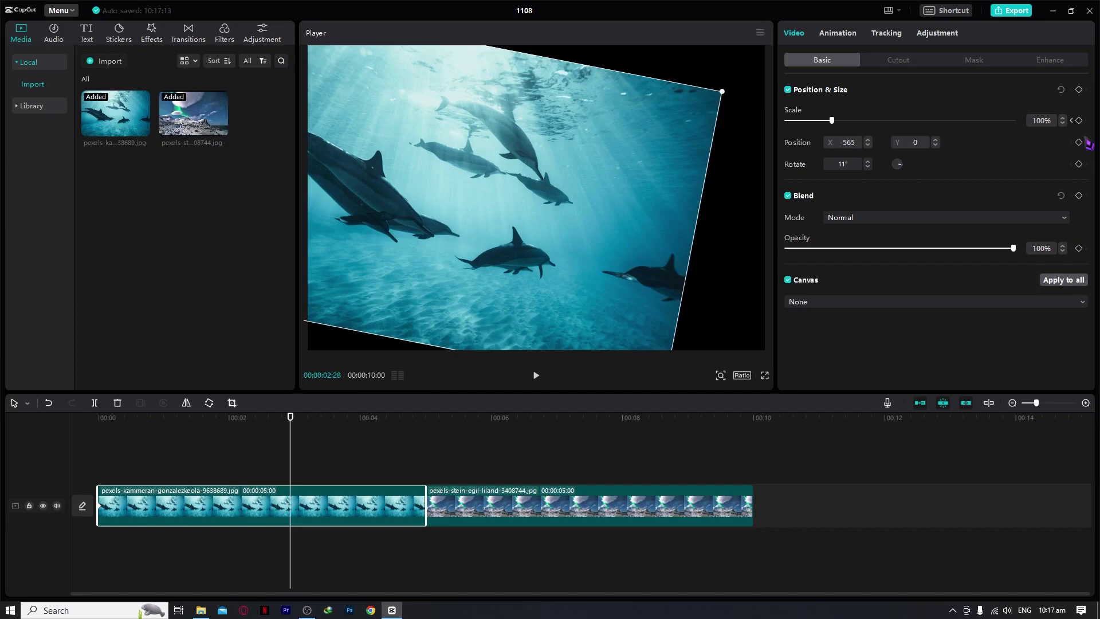
left_click(1080, 164)
left_click(1080, 143)
Step: At 00:00 set the dolphin's Rotate to 0° and Position X to 0, then preview
left_click(95, 428)
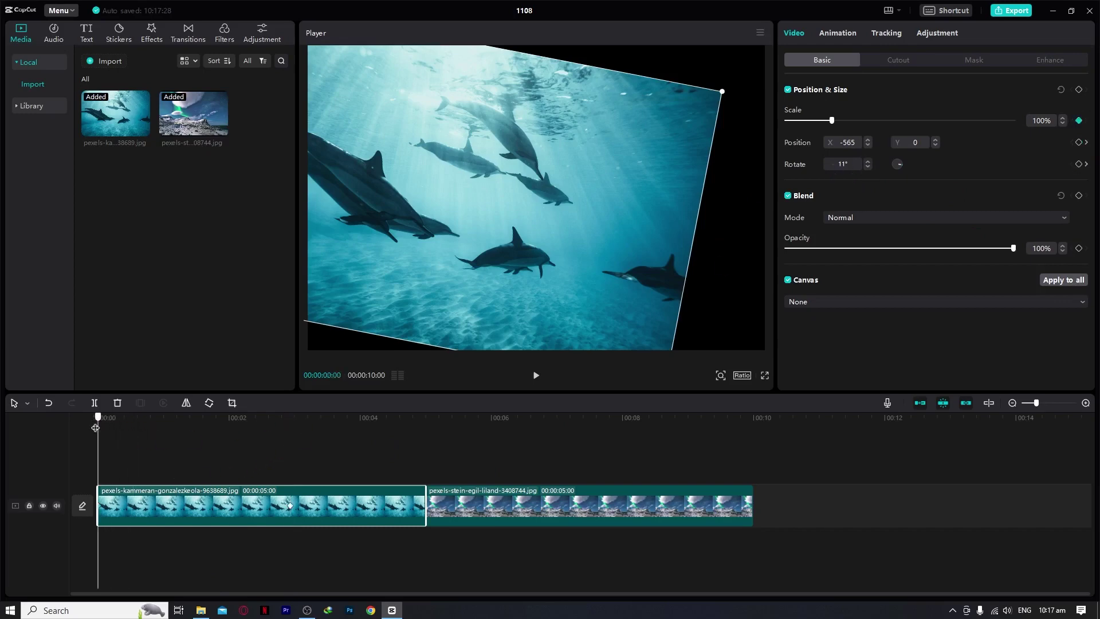
left_click(847, 166)
type("0")
key("Return")
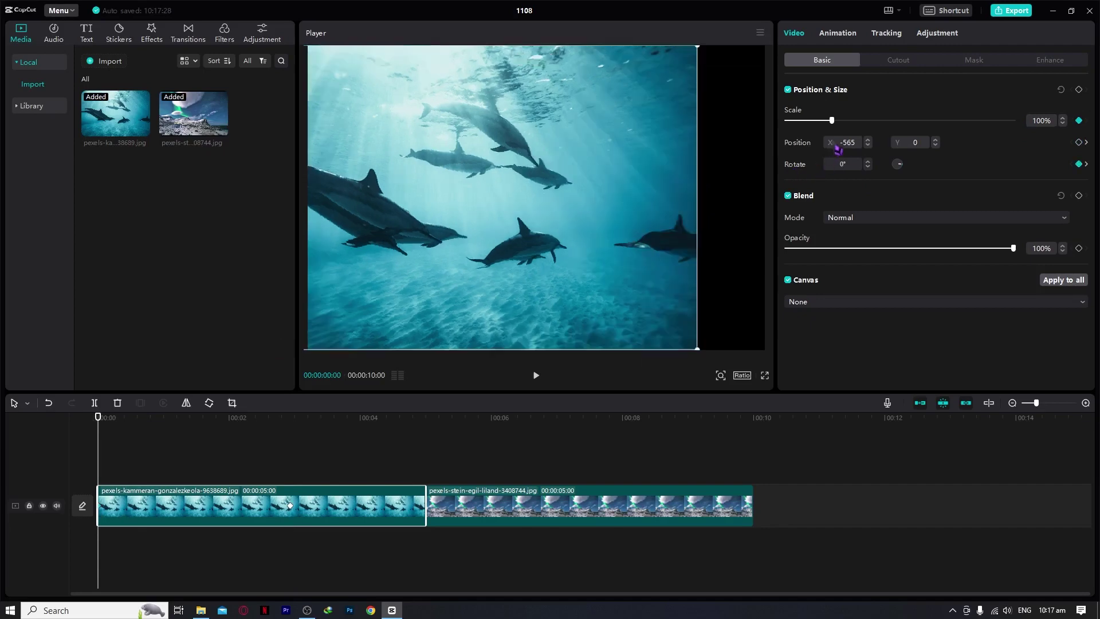
left_click(856, 146)
type("0")
key("Return")
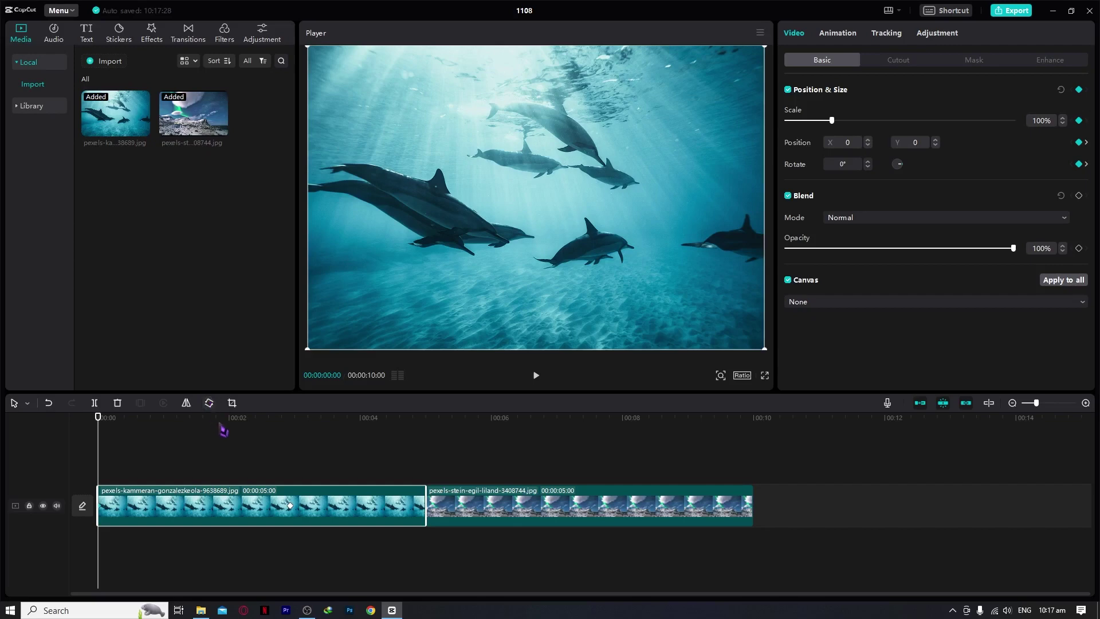
key("space")
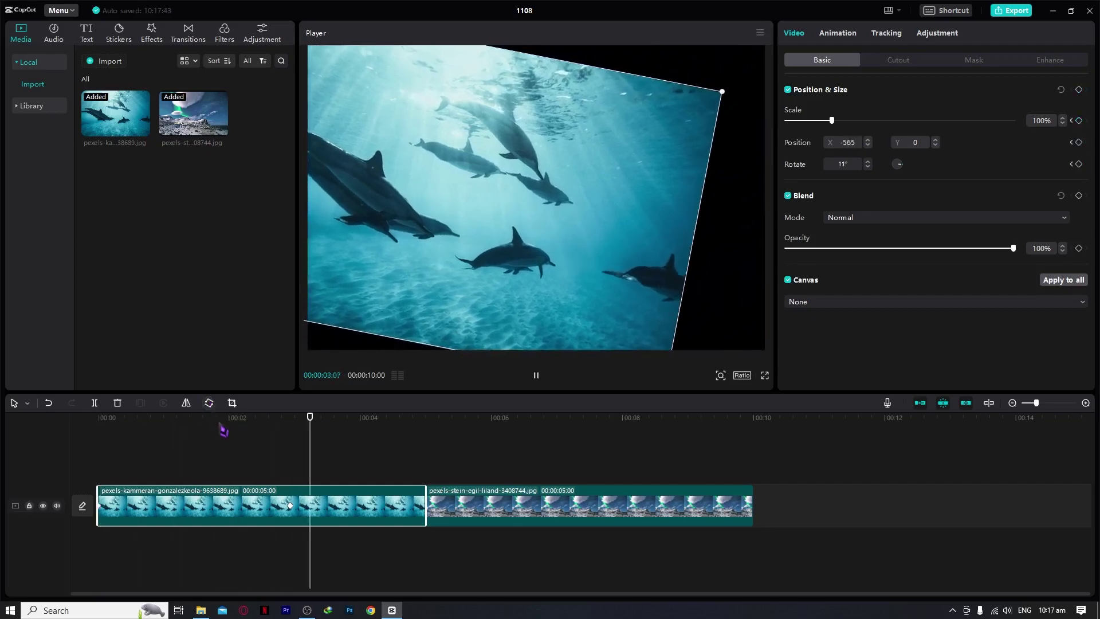
key("space")
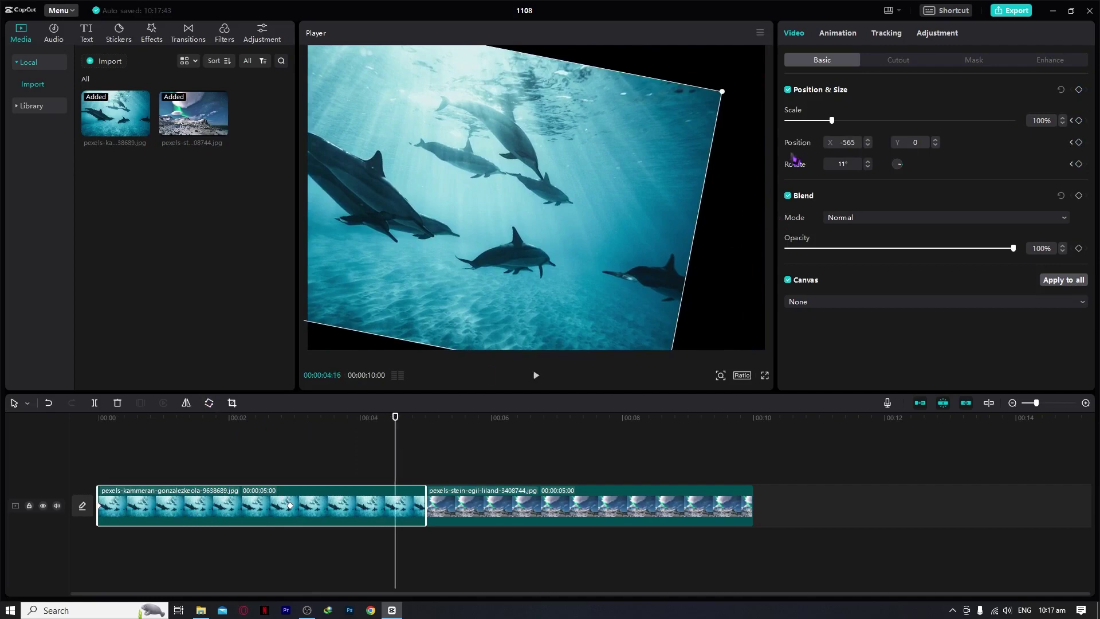